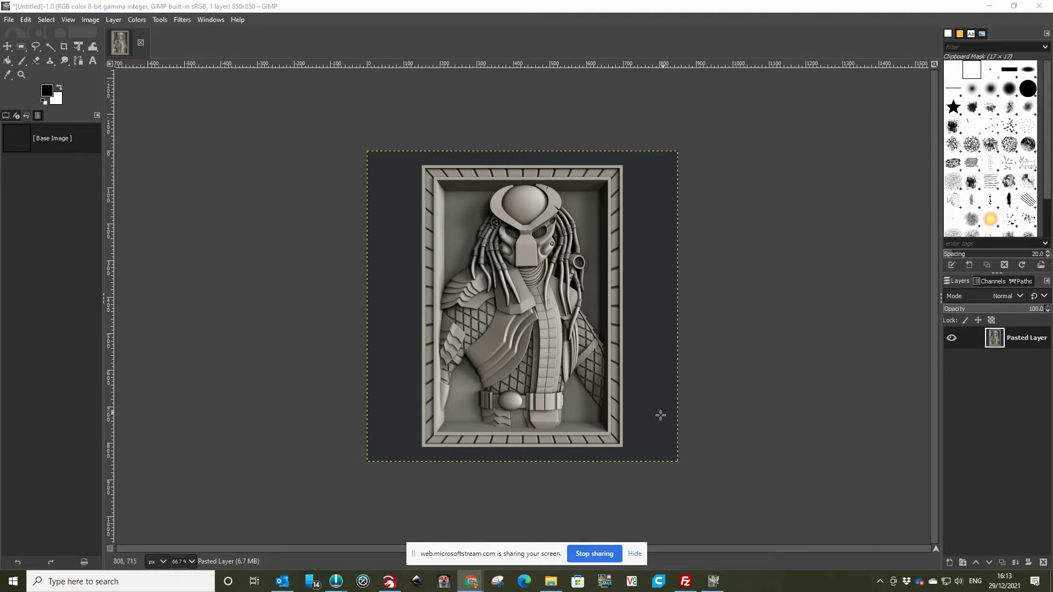
Select the framed Predator relief with a rectangle and cut it to the clipboard.
click(21, 46)
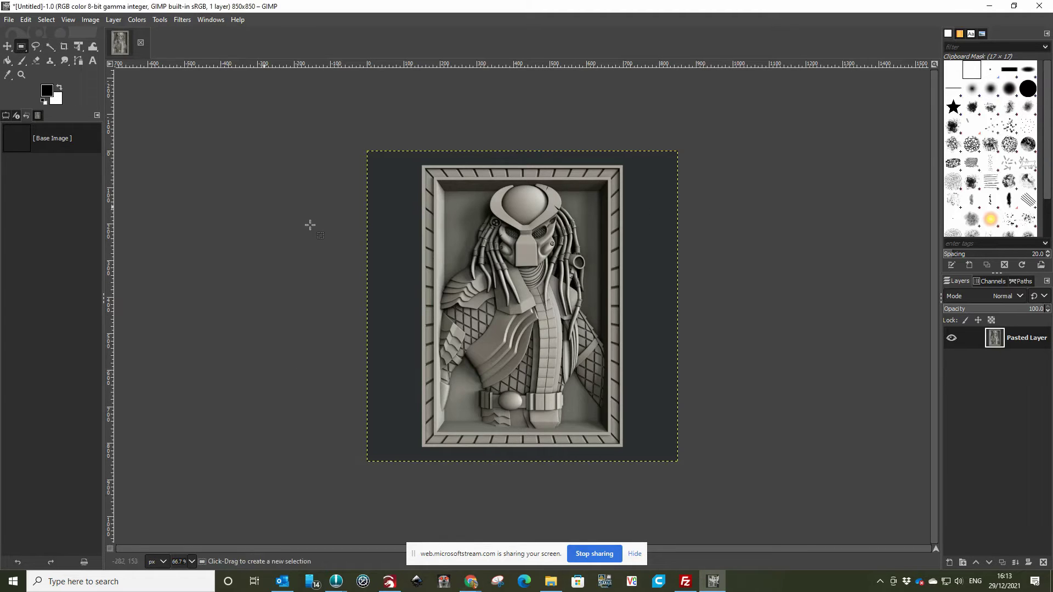
drag(424, 166, 624, 446)
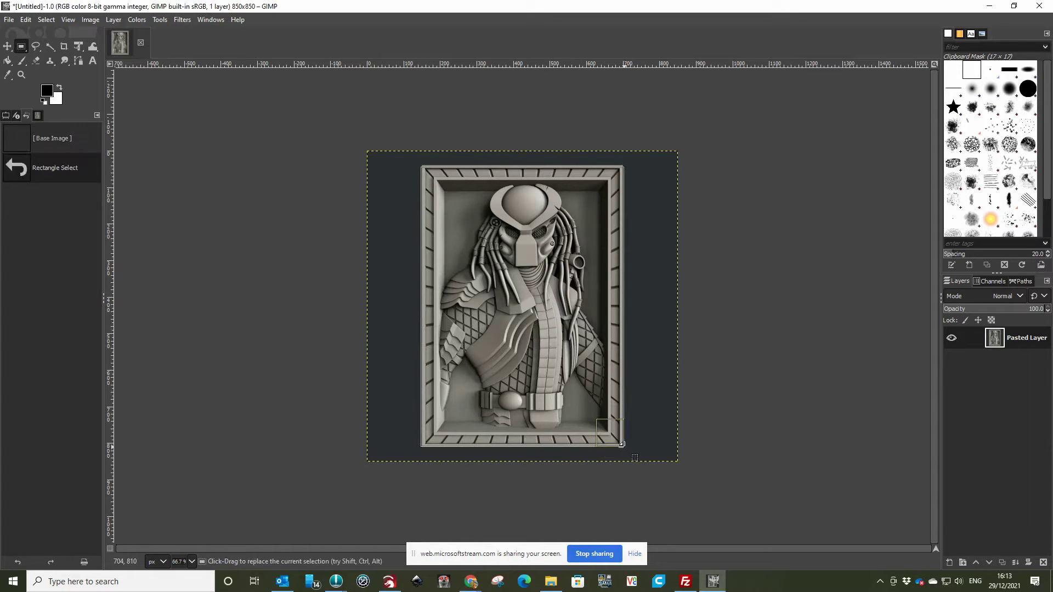
click(27, 20)
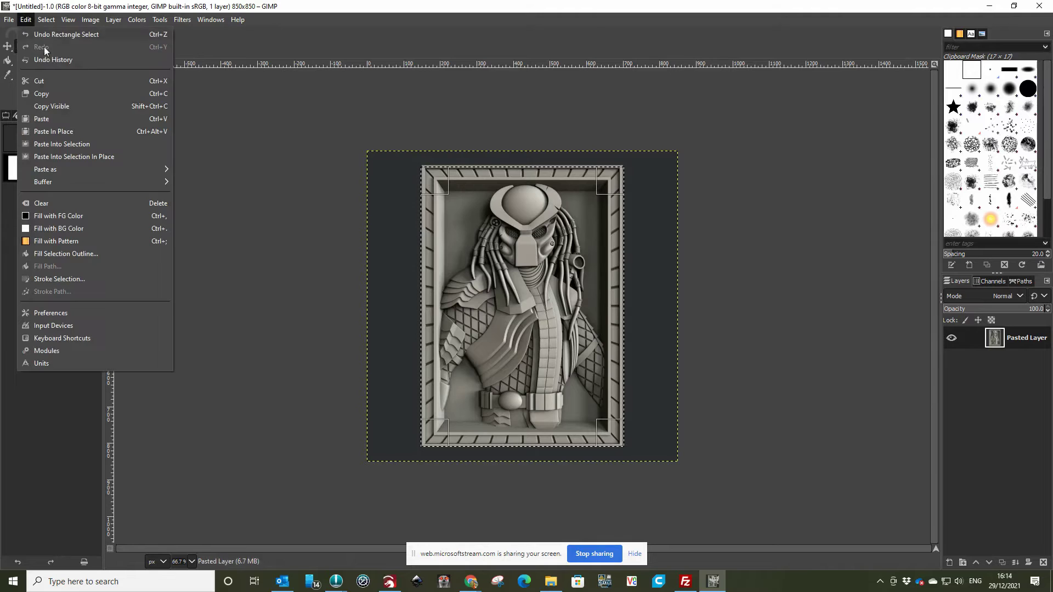
click(45, 82)
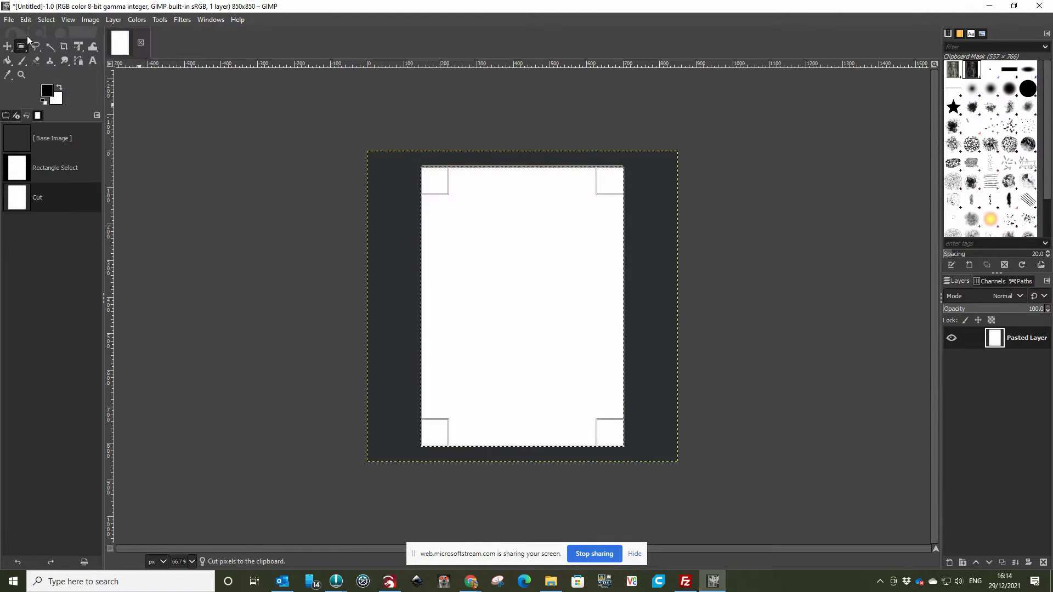
Paste the cut relief as a new 557×766 image.
click(25, 19)
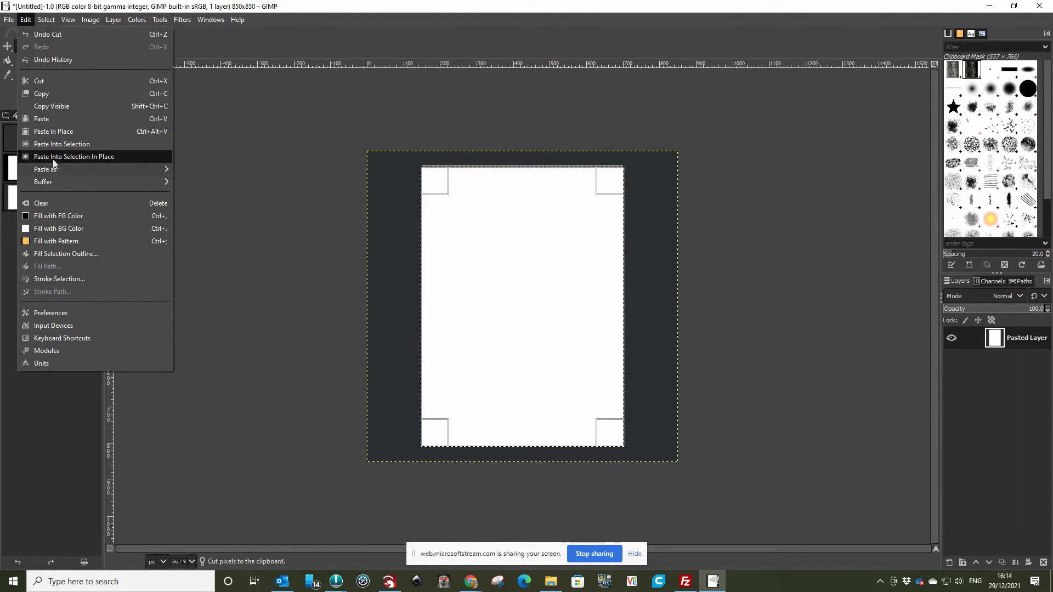
mouse_move(49, 167)
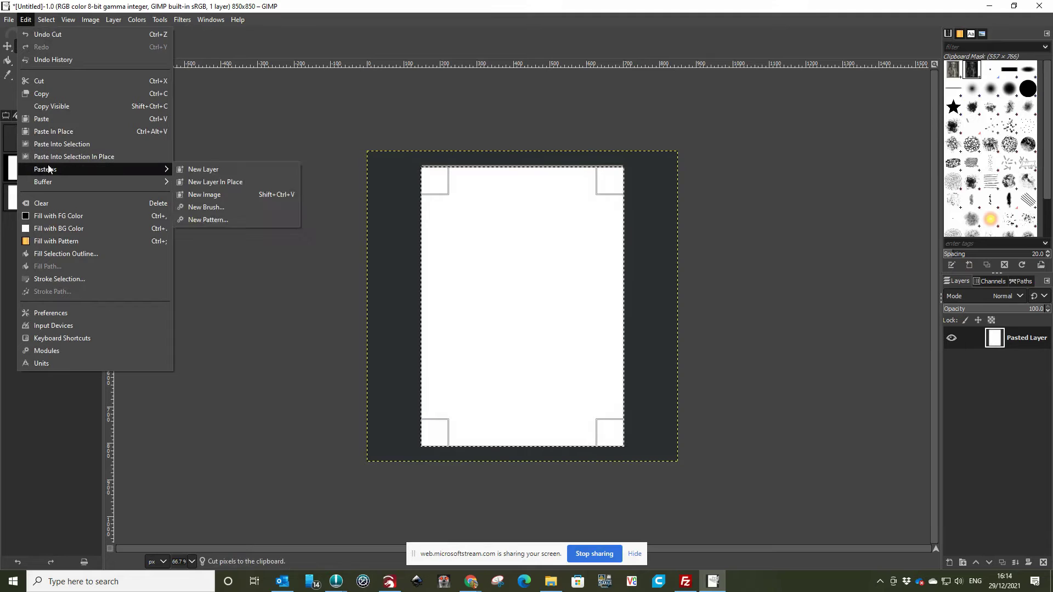
click(217, 193)
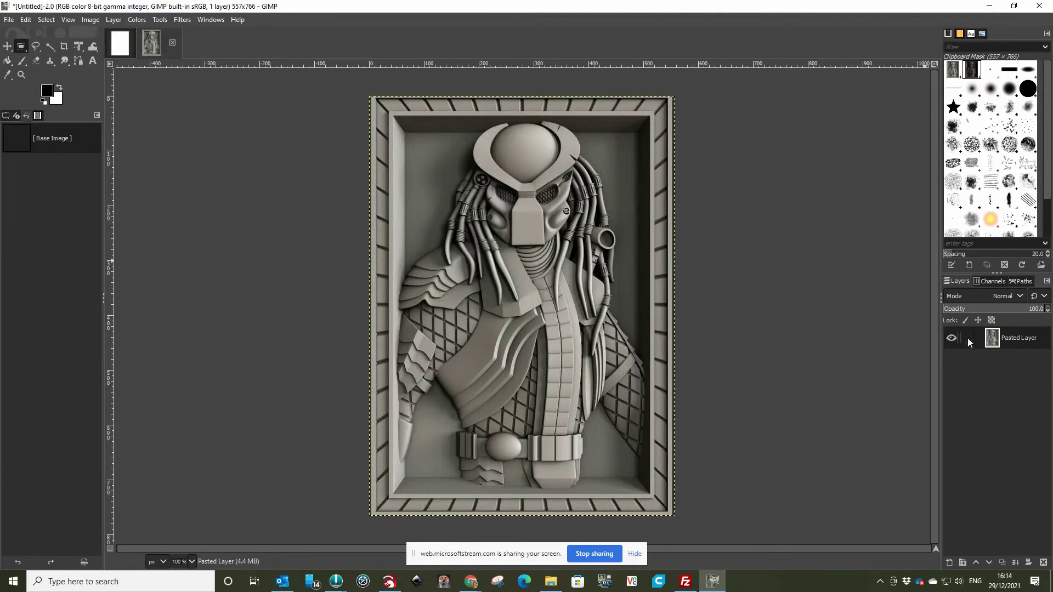
Duplicate the Pasted Layer, then duplicate the copy to get three identical layers.
right_click(1027, 343)
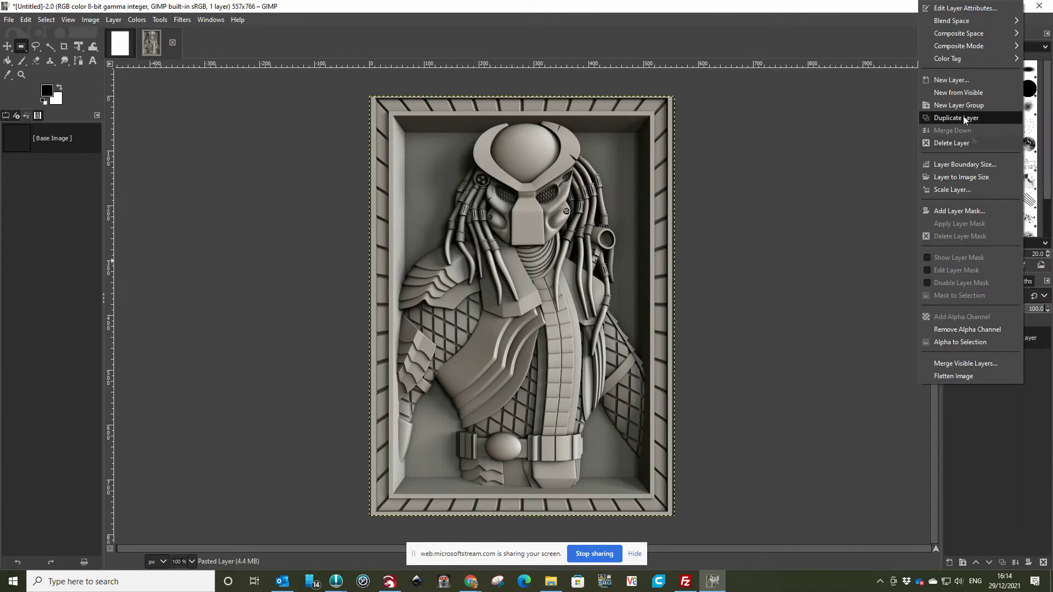
click(965, 118)
right_click(1028, 342)
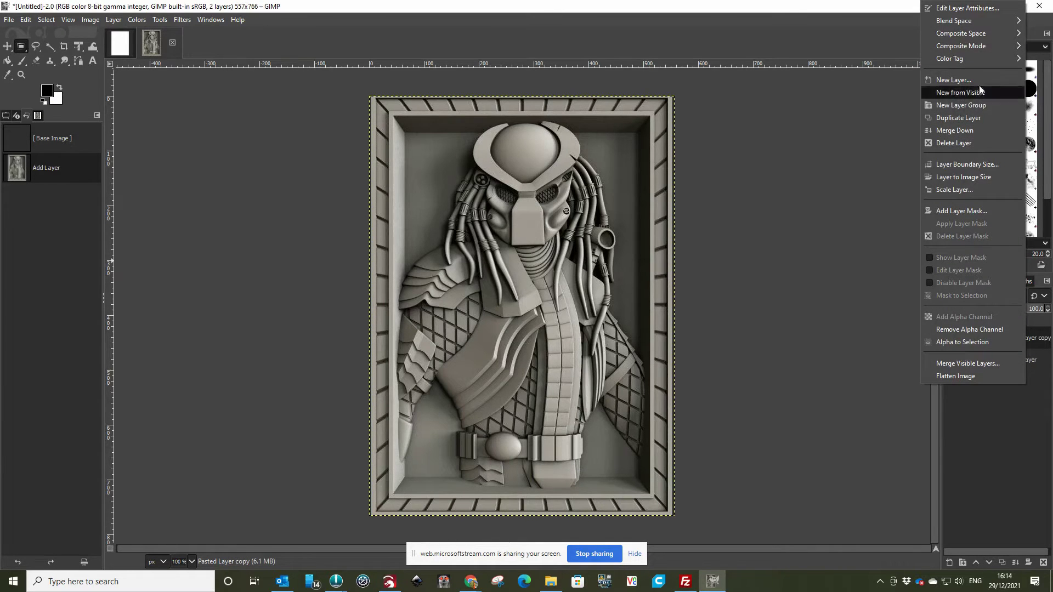
click(966, 118)
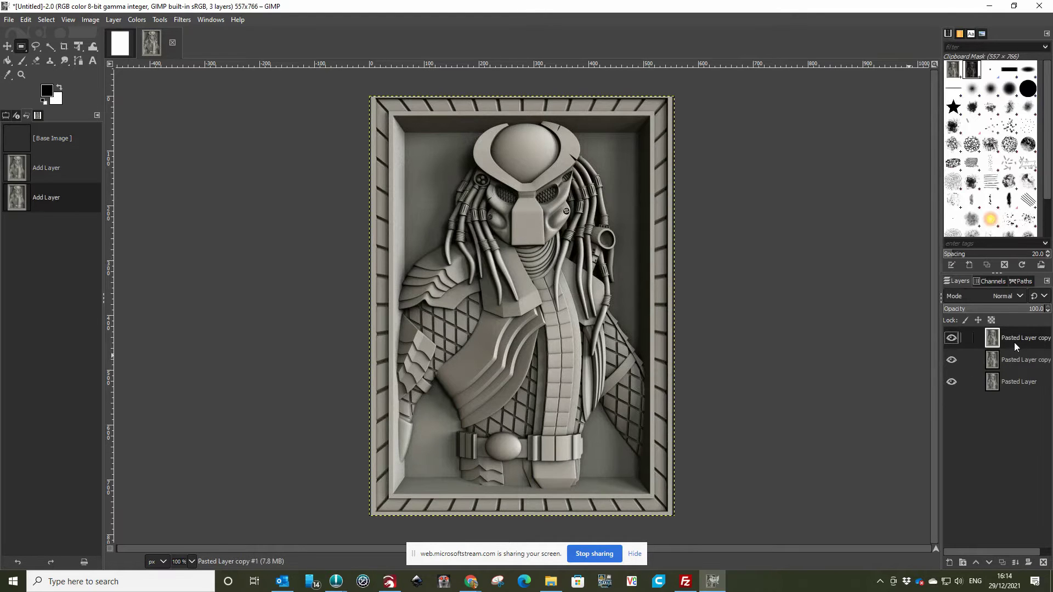
Invert the colours of the top layer copy and set its blend mode to Vivid light.
click(136, 20)
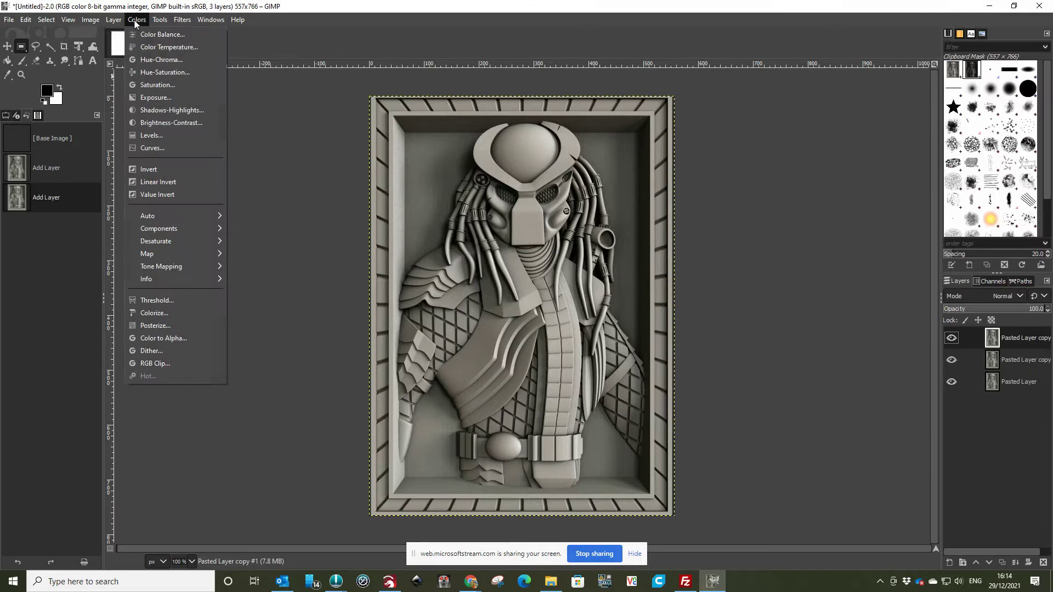
click(149, 170)
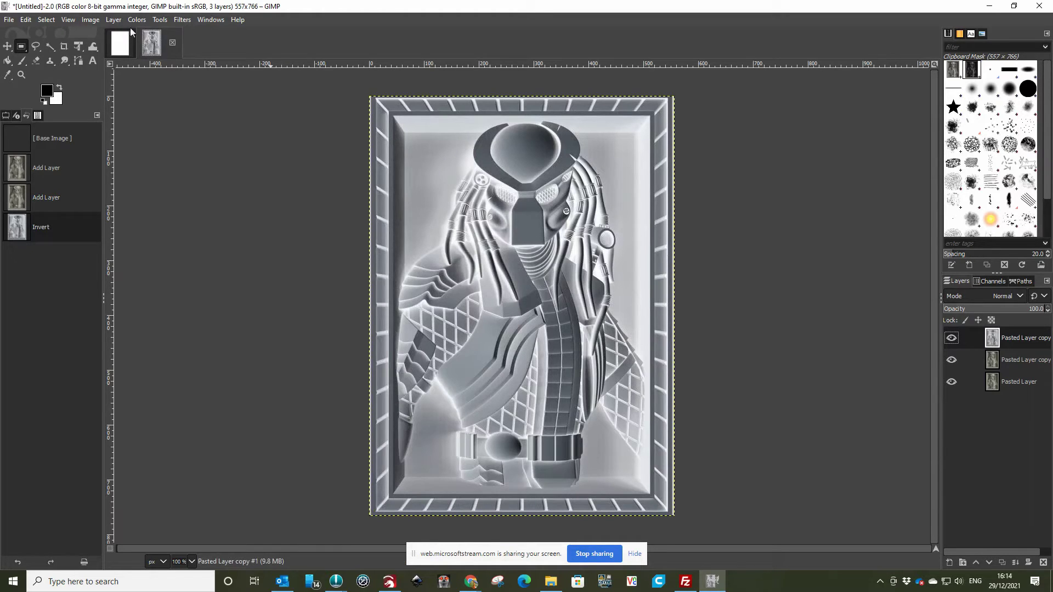
click(1017, 299)
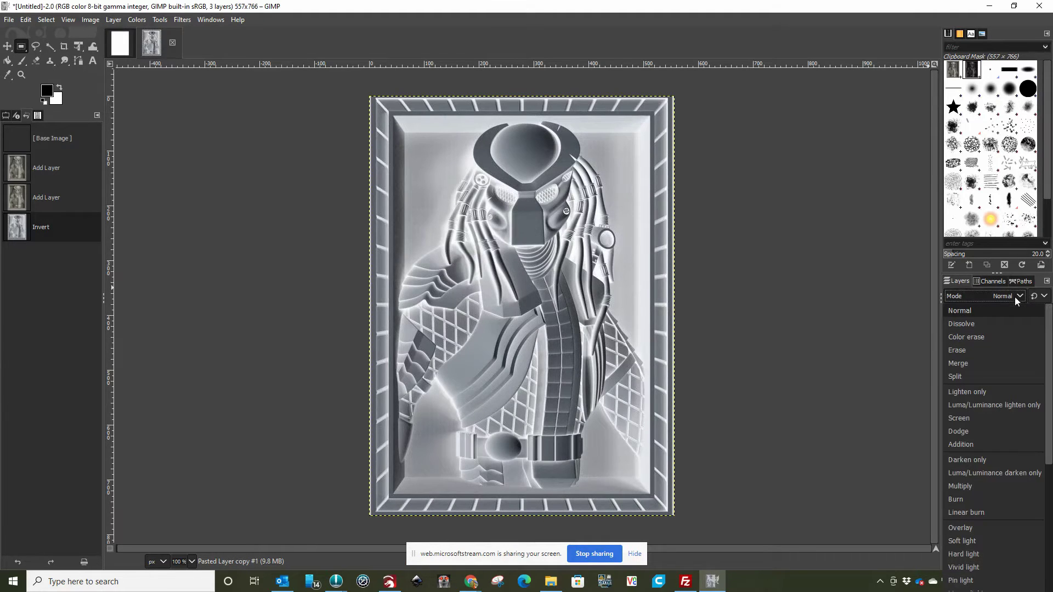
click(966, 568)
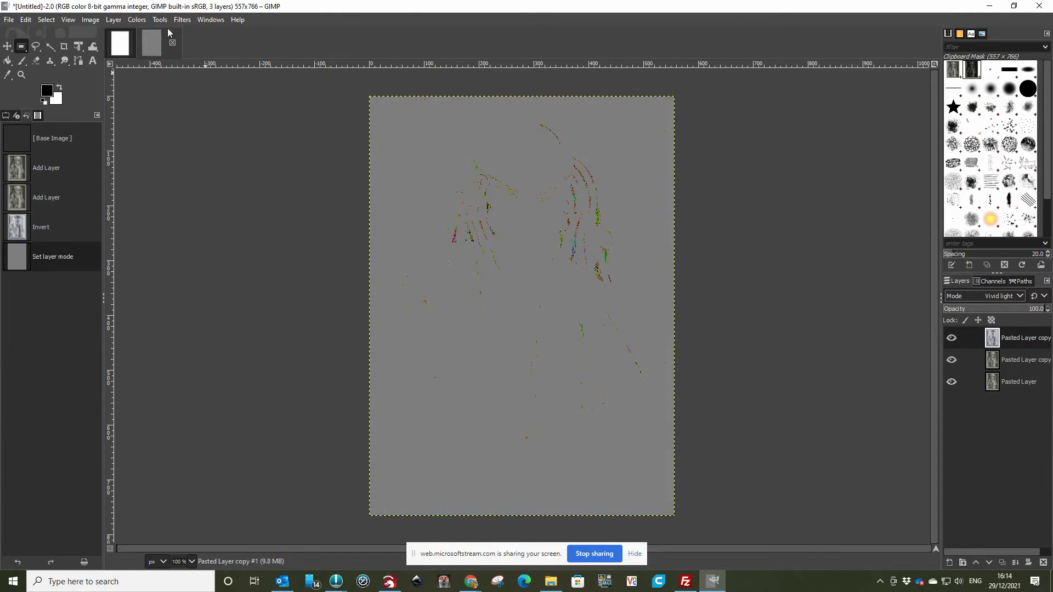
click(182, 20)
Apply a Gaussian Blur of size 3.46 to the inverted Vivid light top layer.
mouse_move(201, 94)
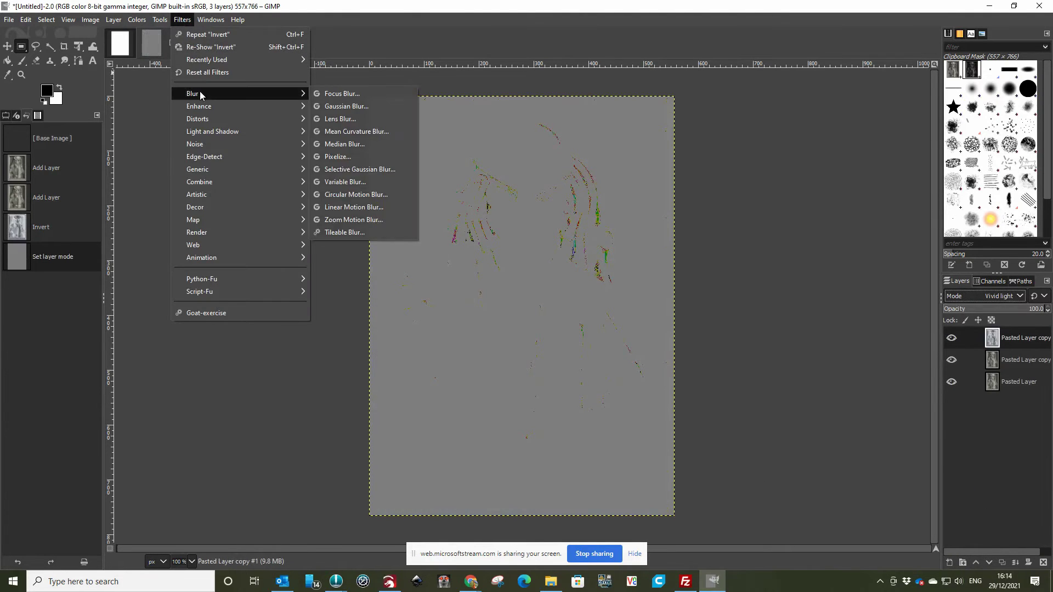
click(341, 107)
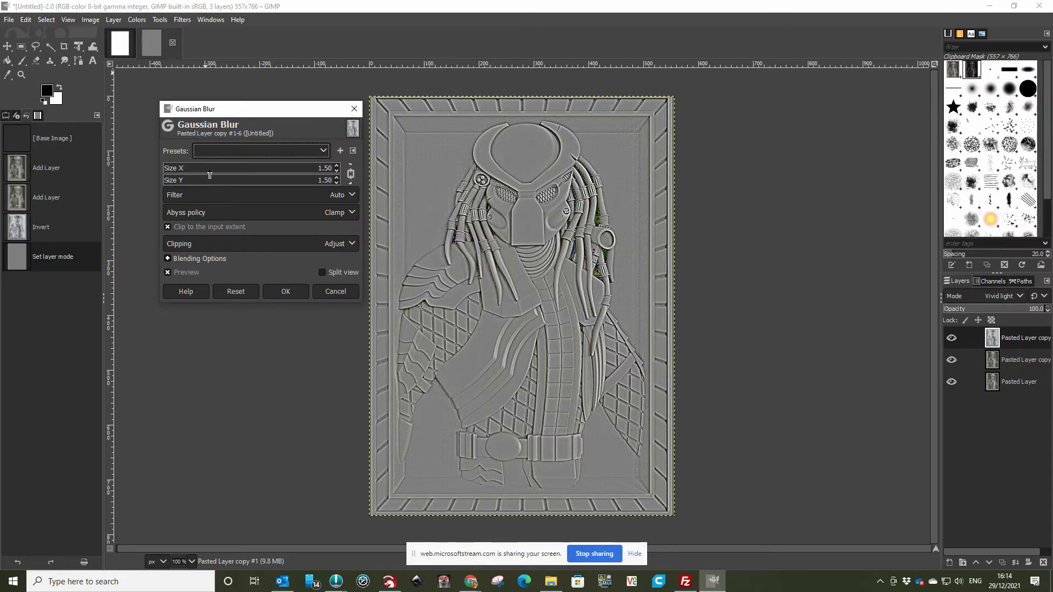
drag(188, 172, 167, 166)
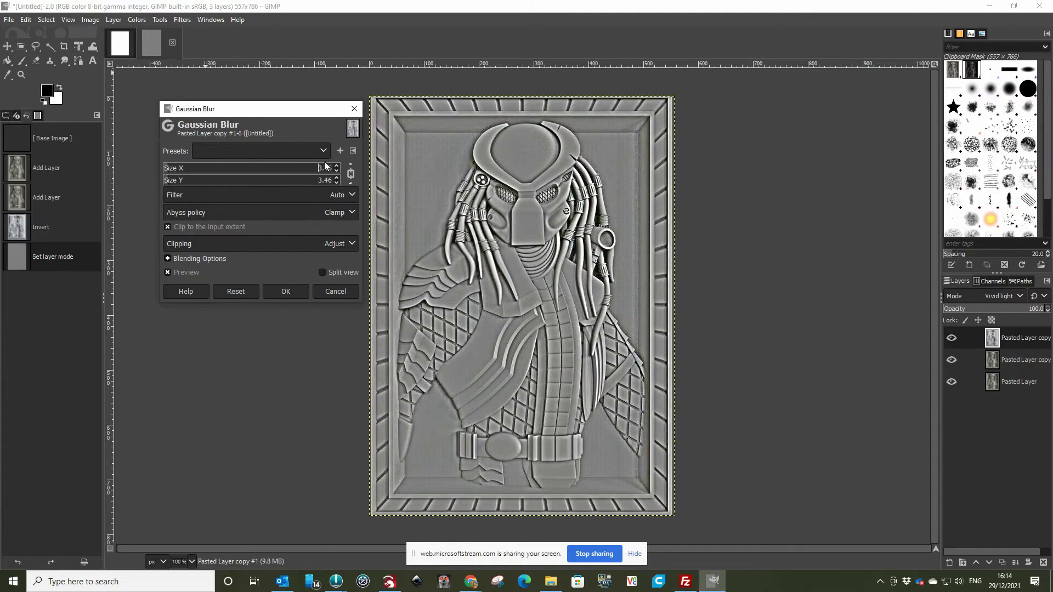
click(286, 292)
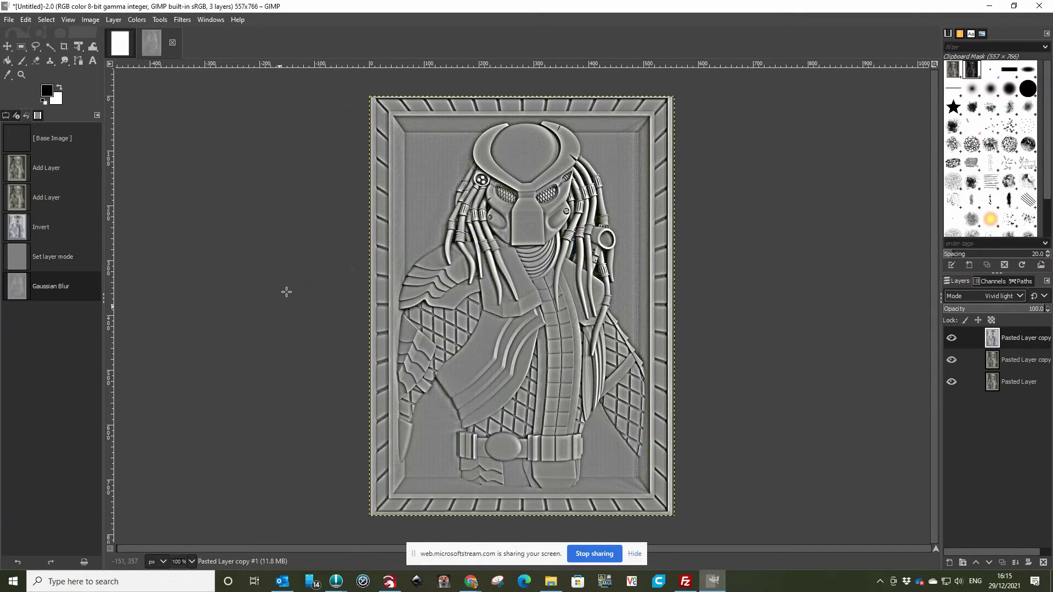
Create a Layer Group, move both Pasted Layer copies into it, and set it to Overlay.
click(963, 562)
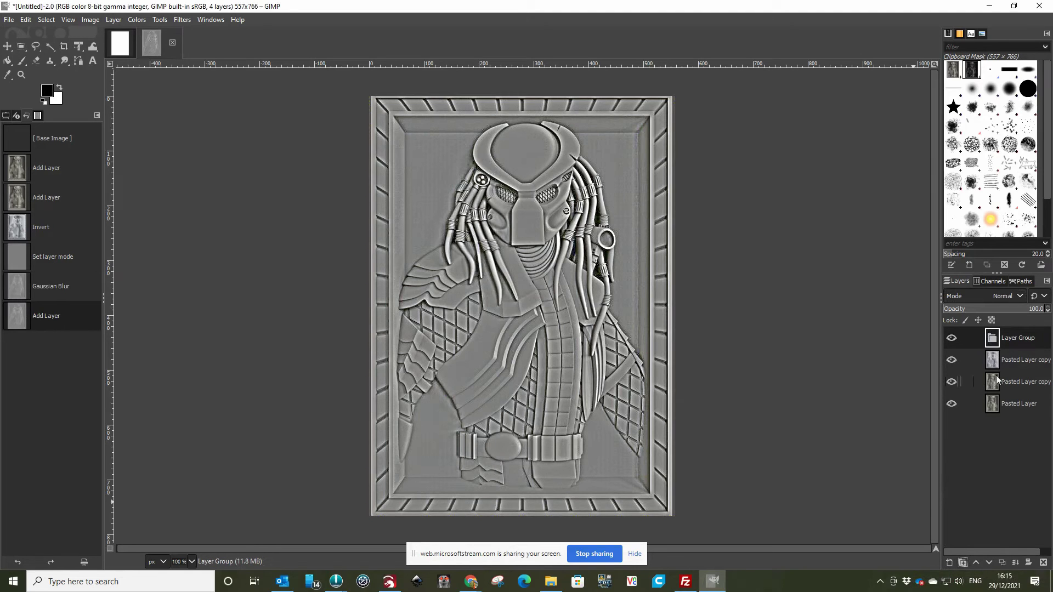
drag(1016, 360, 1008, 335)
drag(1016, 382, 1018, 364)
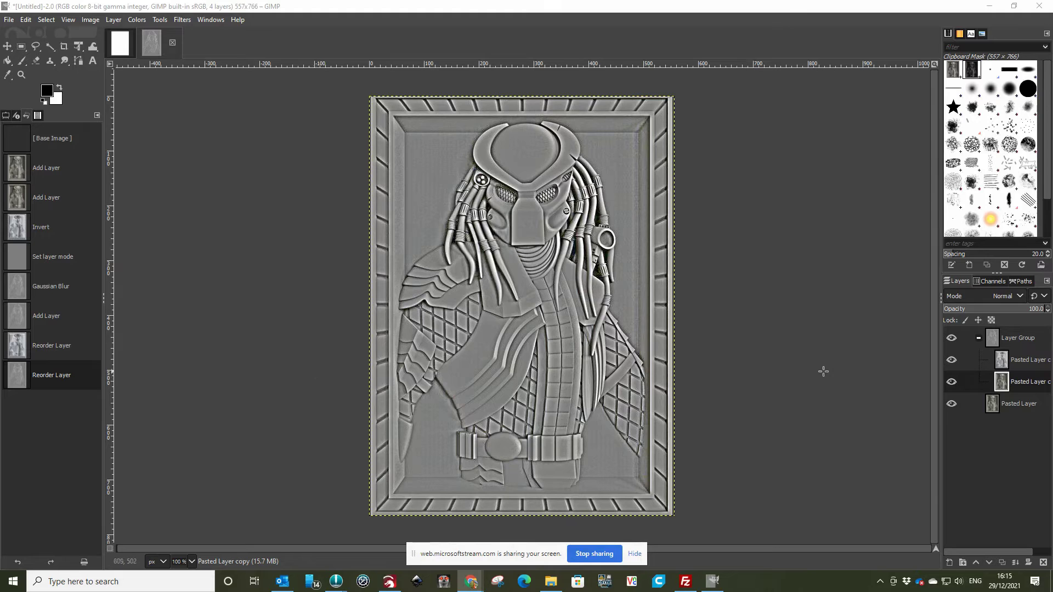
click(1008, 337)
click(1017, 296)
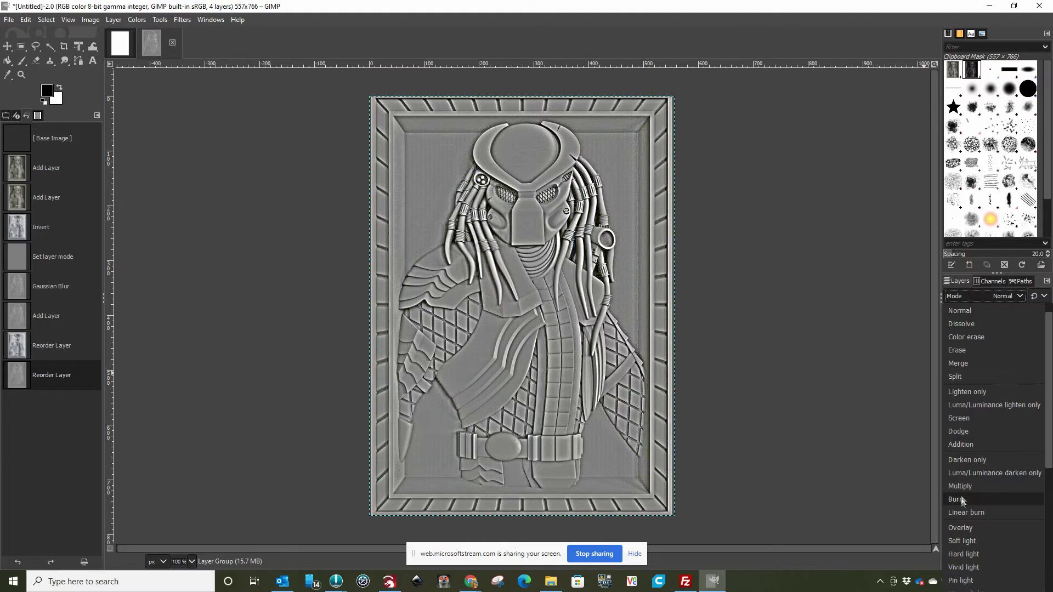
click(960, 527)
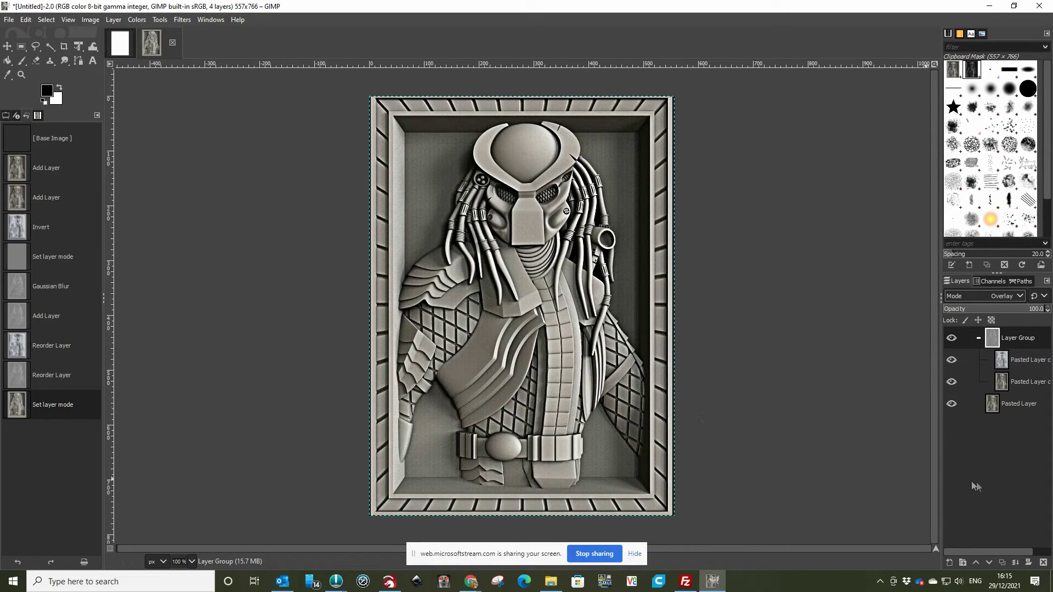
Add a new White-filled layer and move it above Layer Group at the top of the stack.
right_click(962, 450)
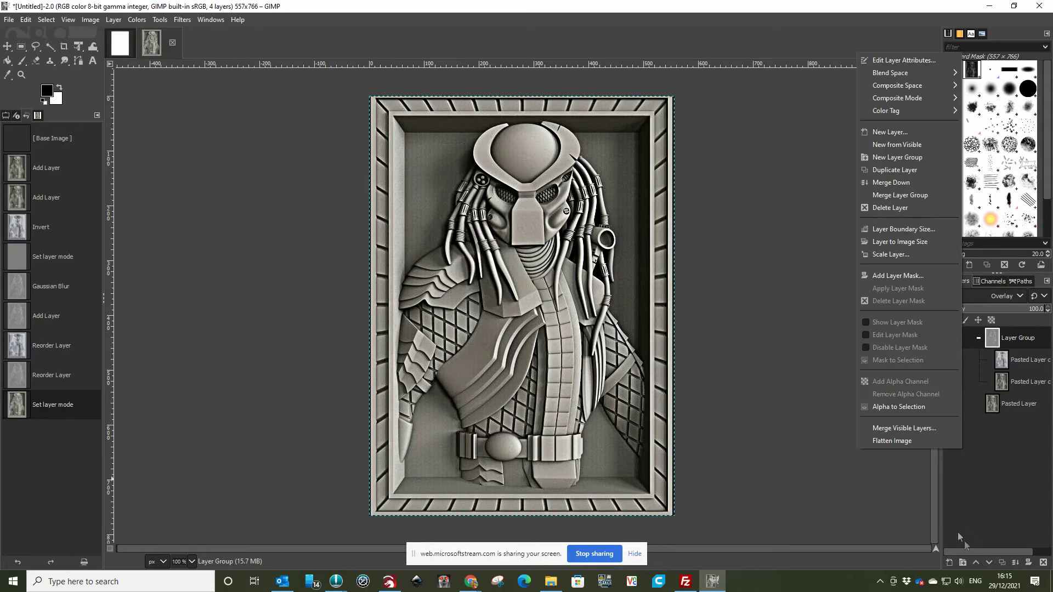
click(972, 524)
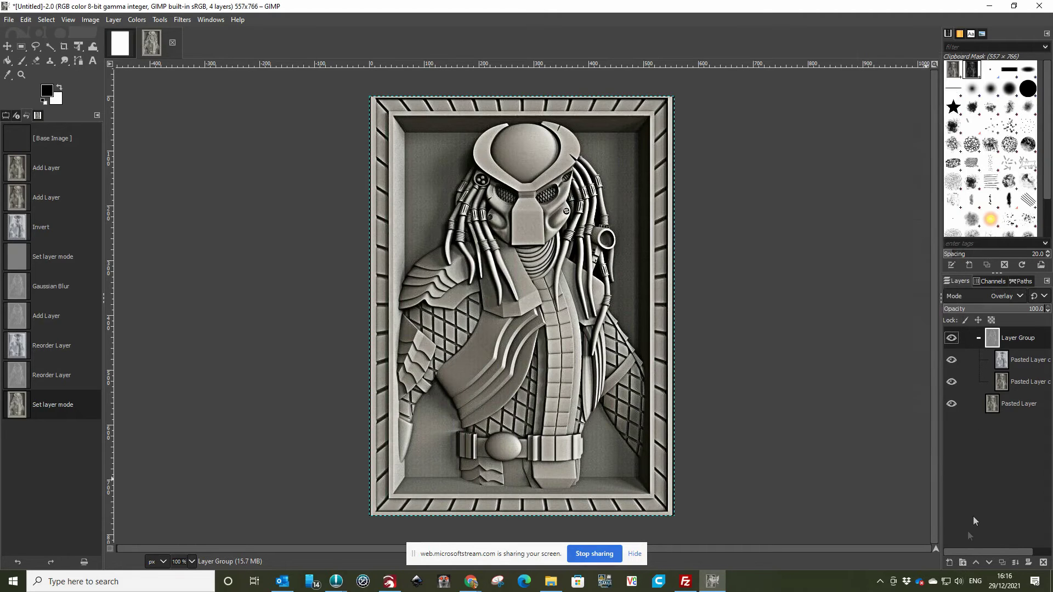
click(951, 563)
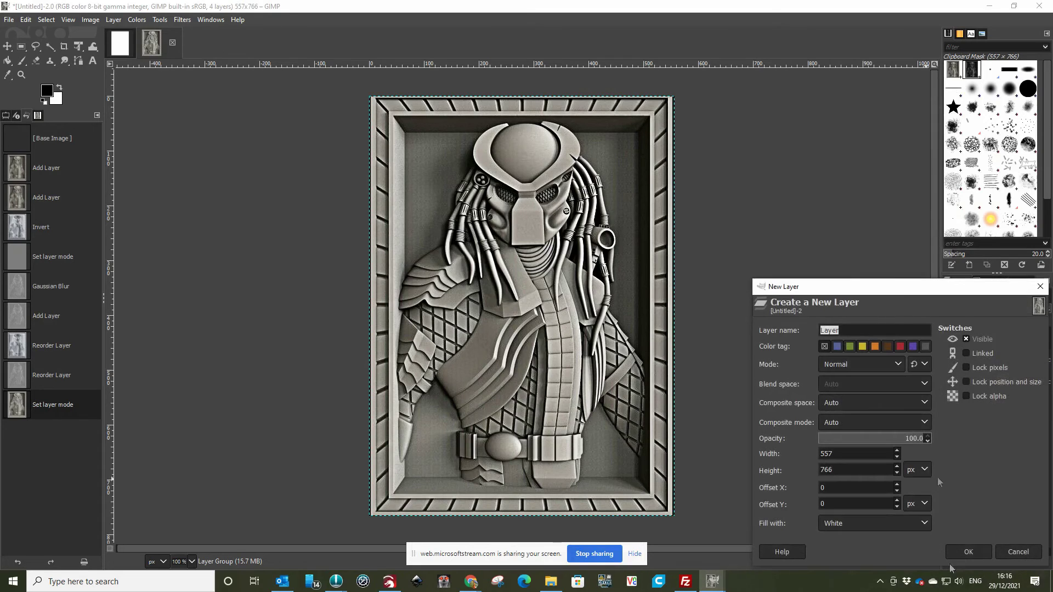
drag(898, 286, 805, 135)
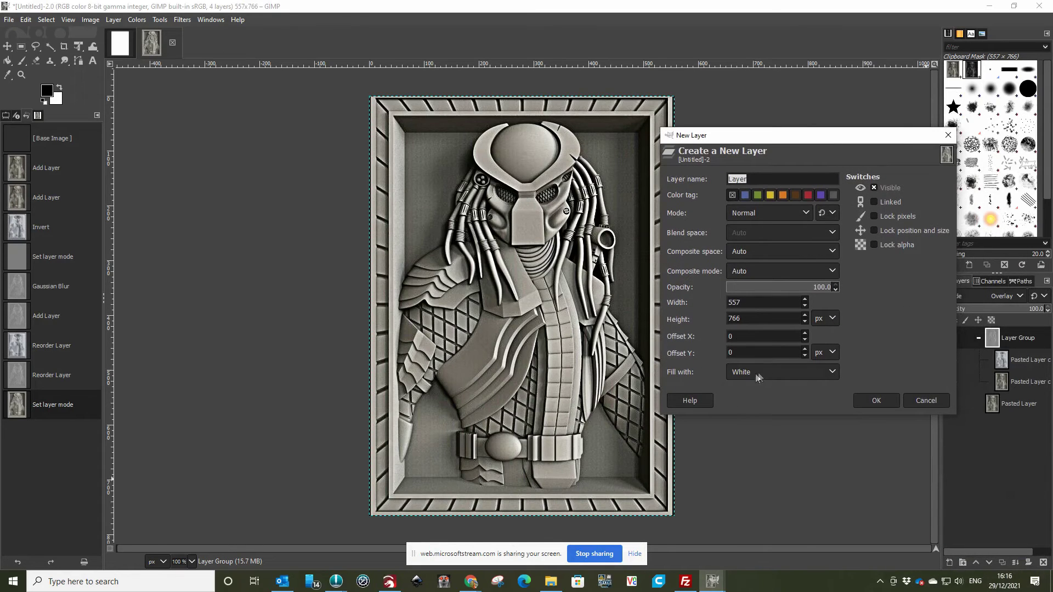
click(883, 403)
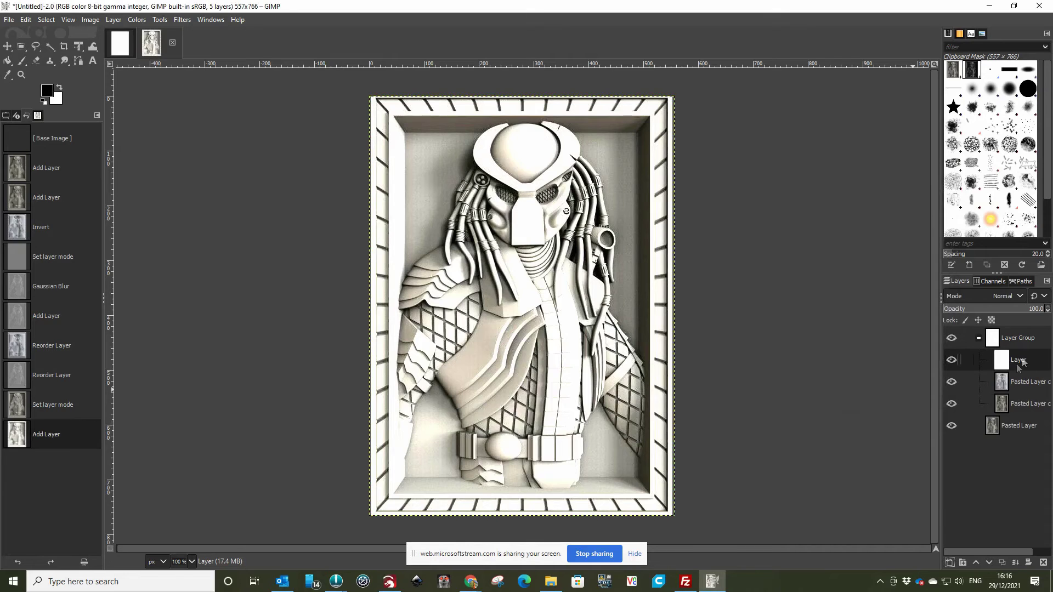
drag(1021, 361, 1016, 330)
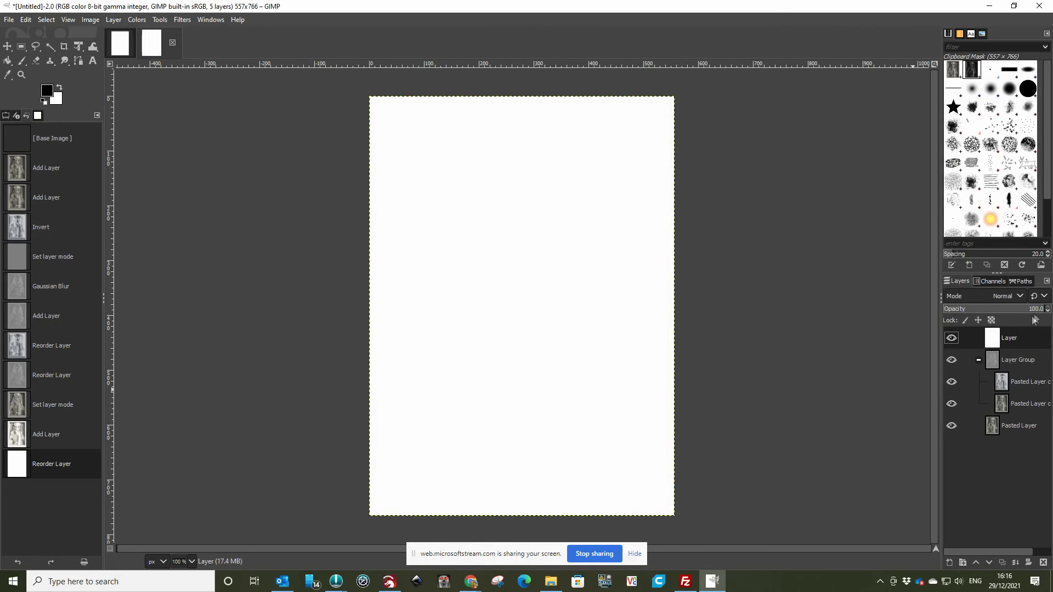
Lower the white layer's opacity to 4.9, cancelling the Gaussian Blur dialog that reappears.
drag(1039, 309, 955, 309)
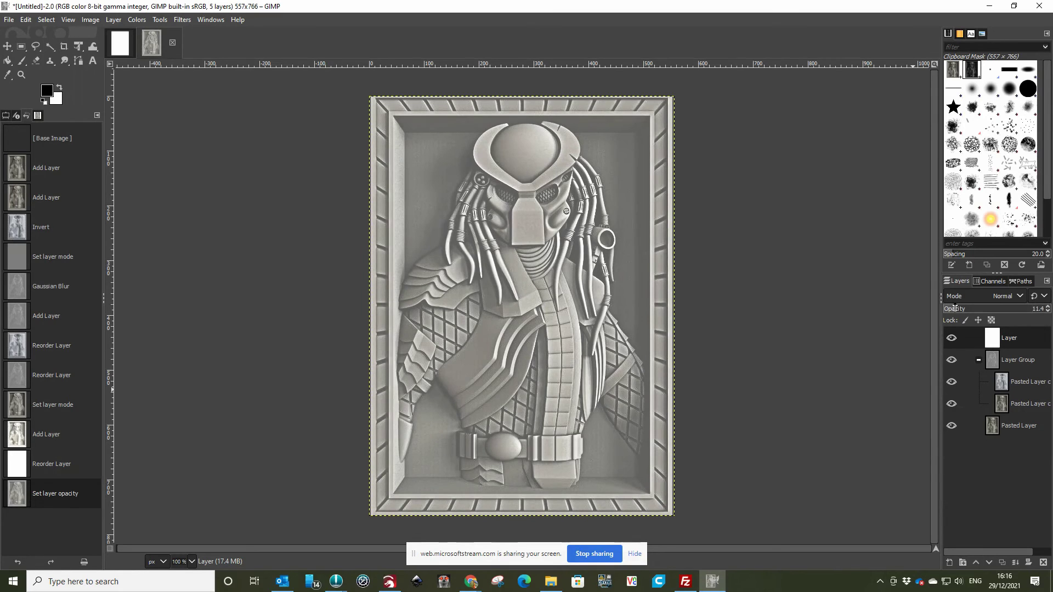
mouse_move(952, 309)
mouse_down()
mouse_move(937, 305)
mouse_move(949, 307)
mouse_up()
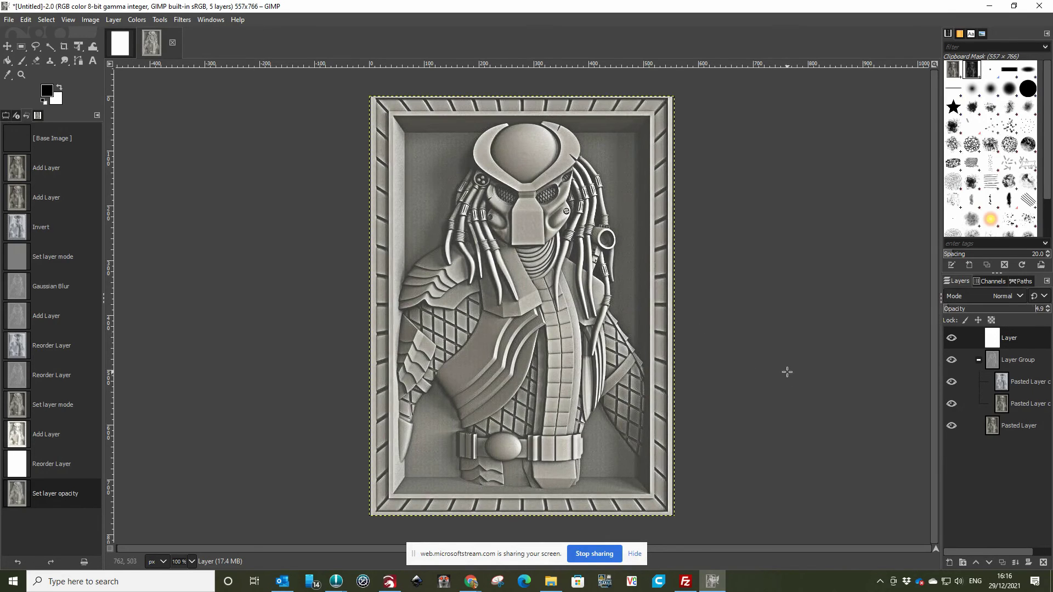
key(ctrl+shift+f)
click(336, 291)
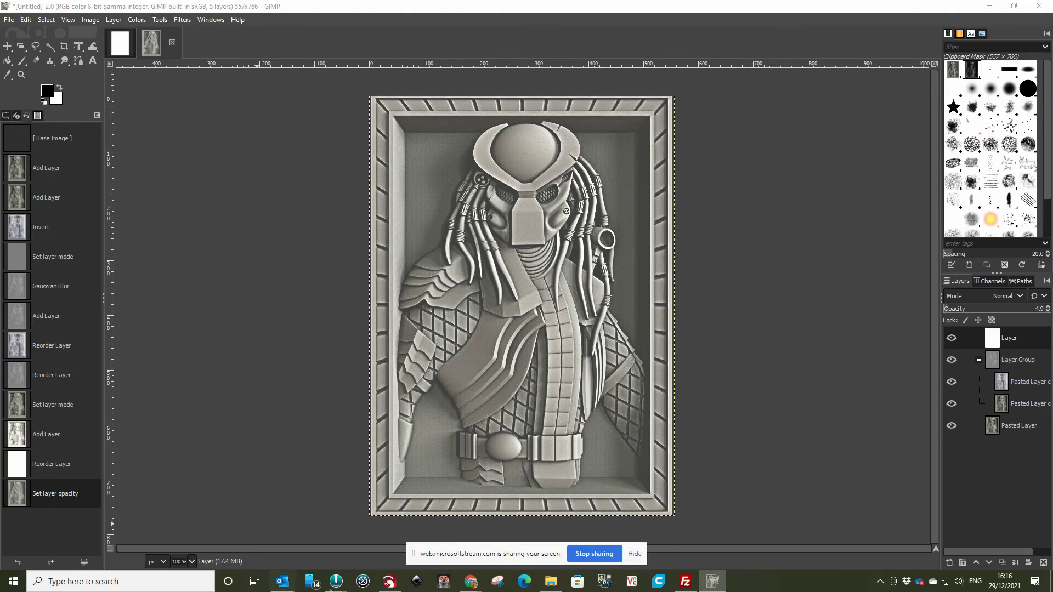
Export the image as Untitled.jpg, with JPEG image as the file type, to Documents.
click(10, 17)
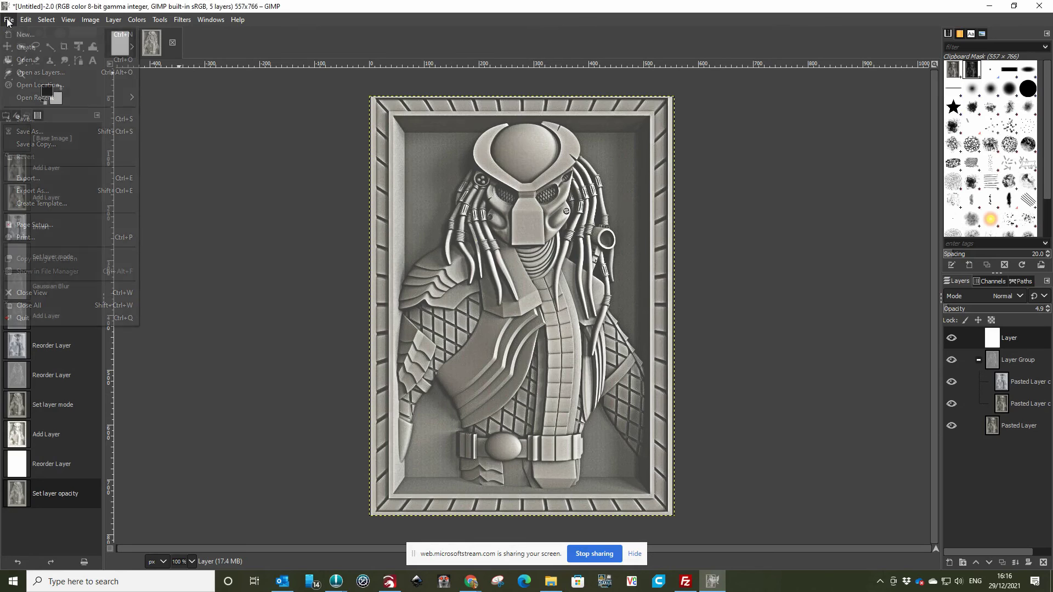
click(38, 195)
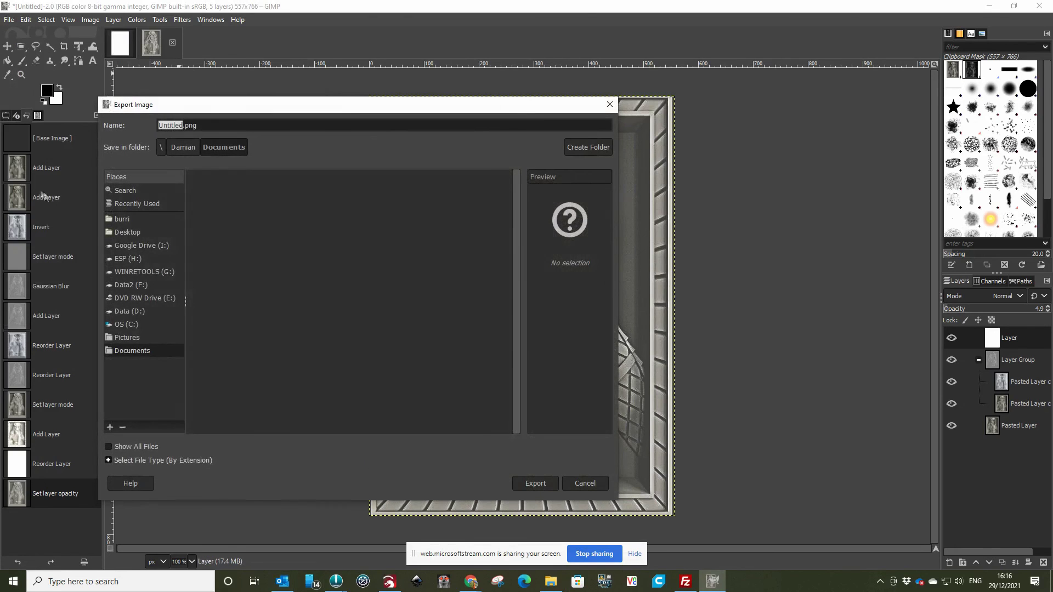
click(127, 460)
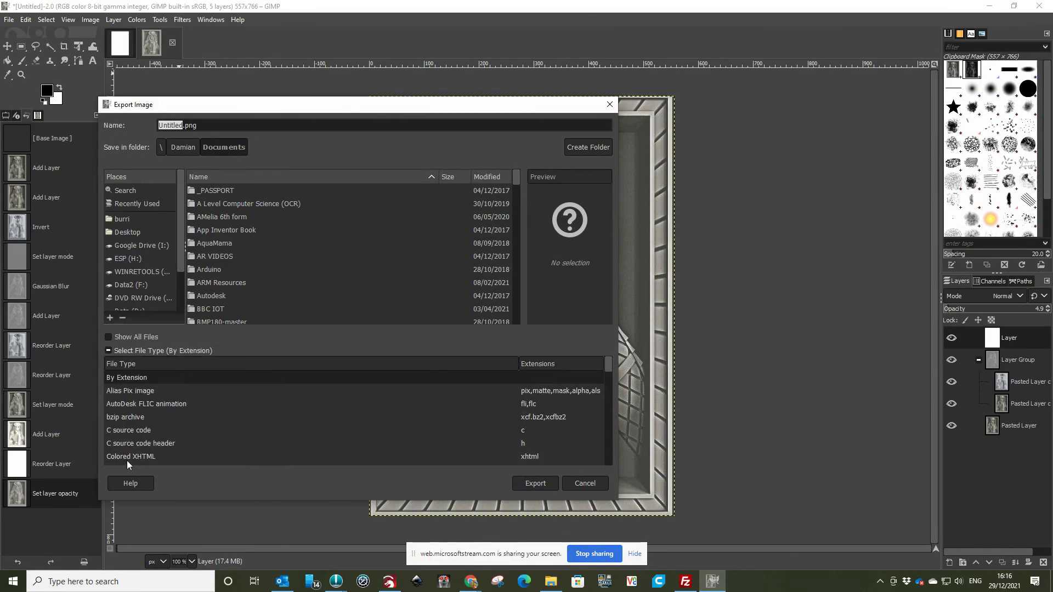
scroll(146, 409, down, 5)
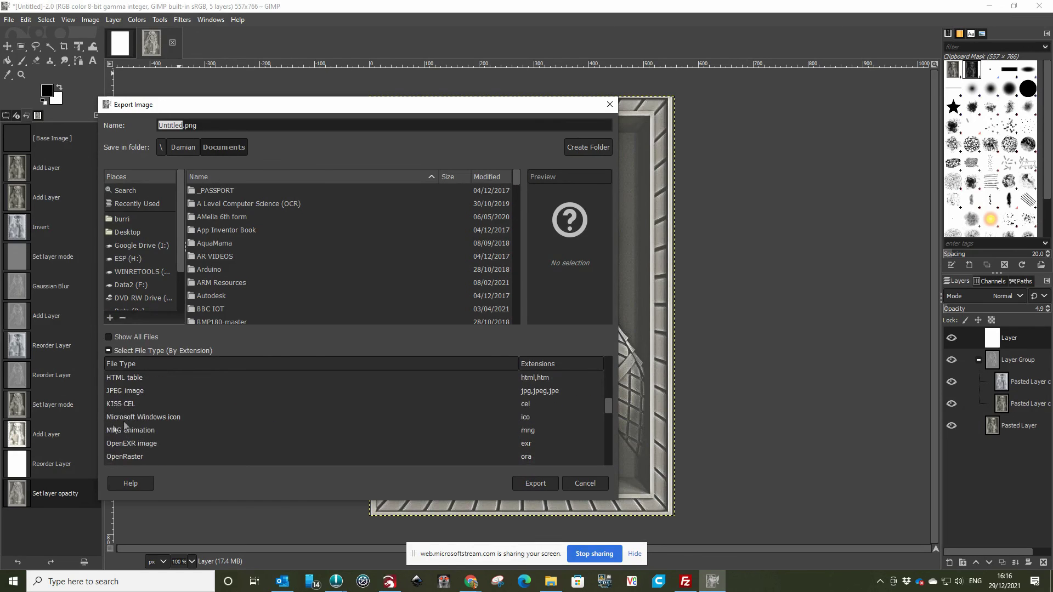
click(121, 392)
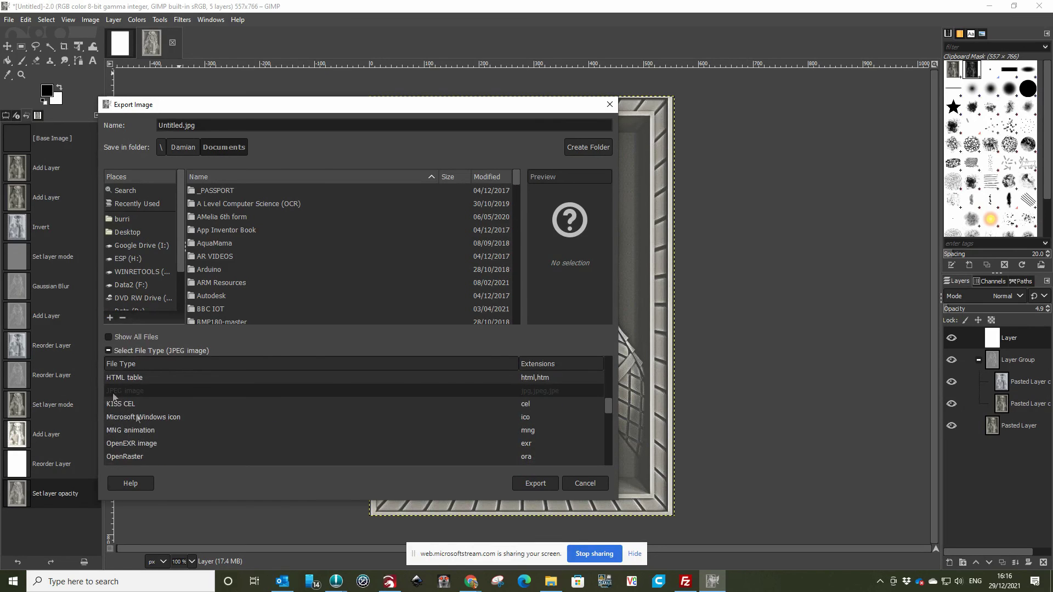
click(535, 484)
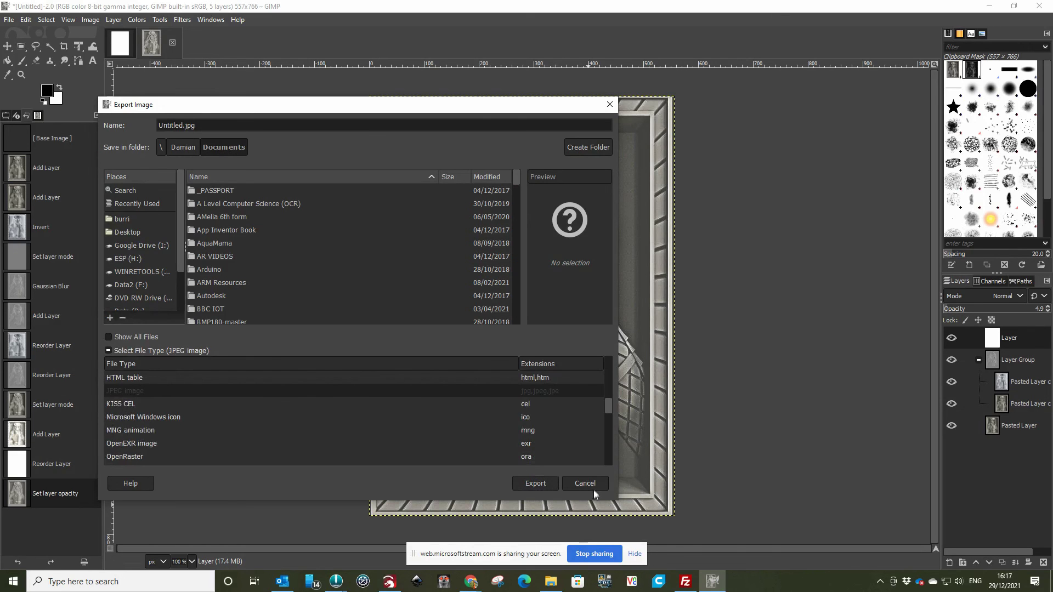